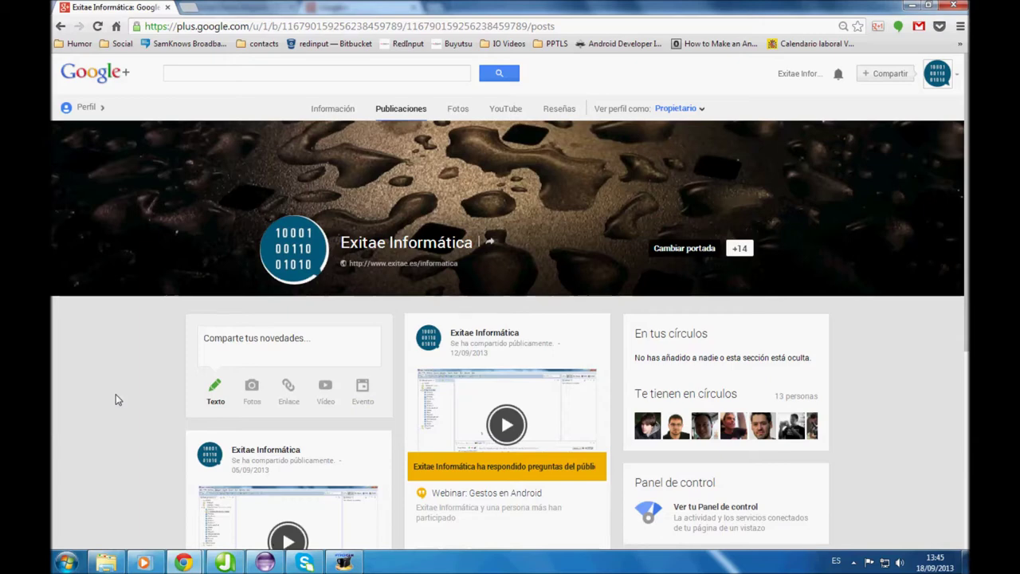
Switch to the personal Google+ window and choose Settings from the Home menu
{"action": "mouse_move", "coordinate": [183, 563]}
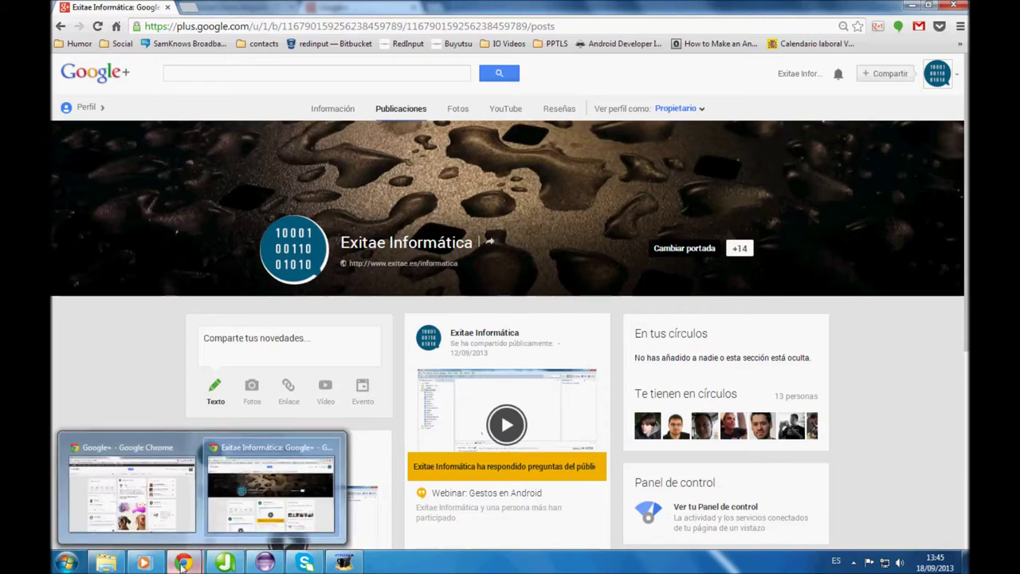
{"action": "left_click", "coordinate": [159, 520]}
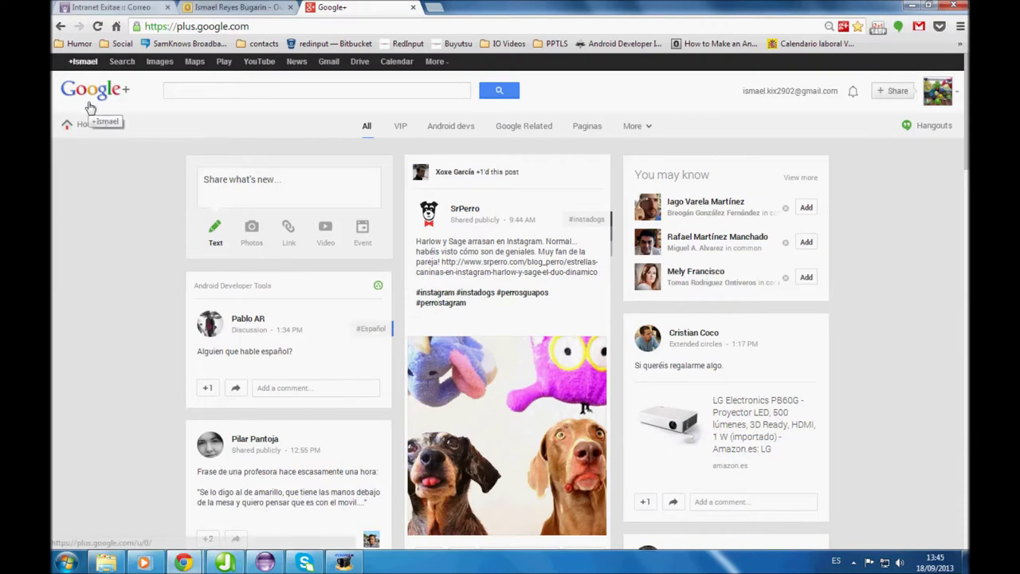
{"action": "mouse_move", "coordinate": [87, 125]}
{"action": "left_click", "coordinate": [93, 395]}
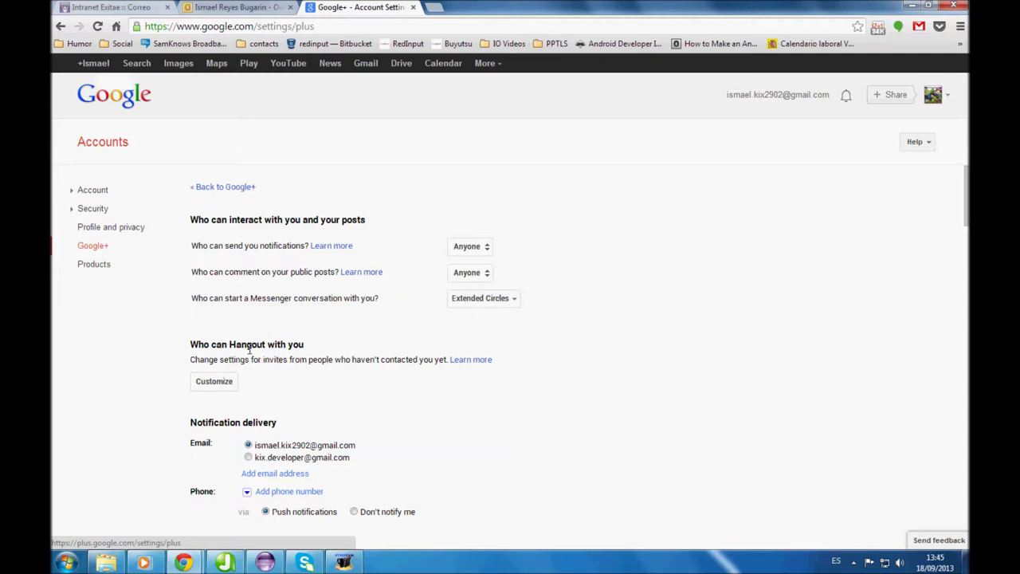
Customize who can Hangout with you, keeping VIP and listed circles on direct Hangout, and save
{"action": "left_click", "coordinate": [206, 385]}
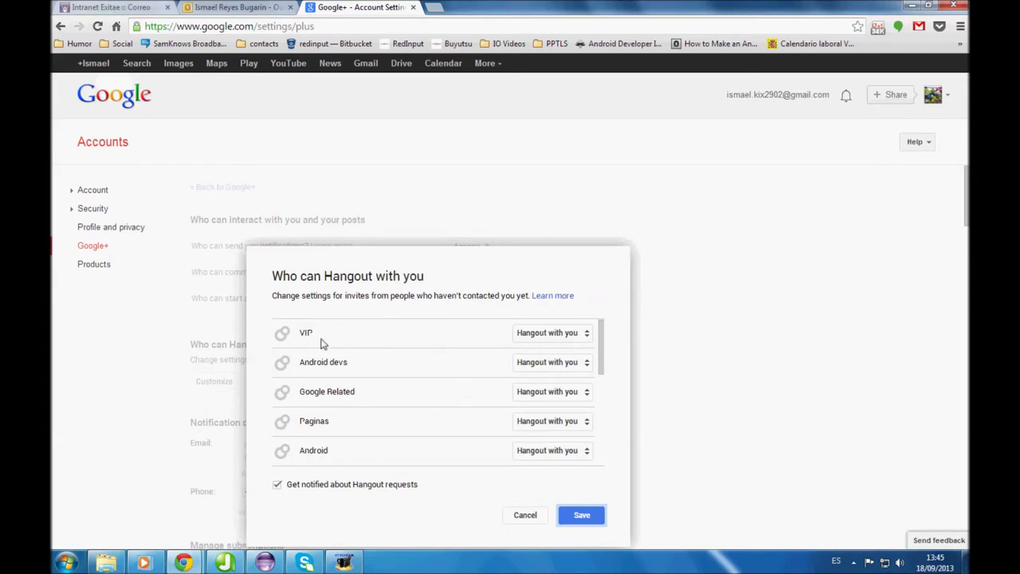
{"action": "left_click", "coordinate": [549, 334]}
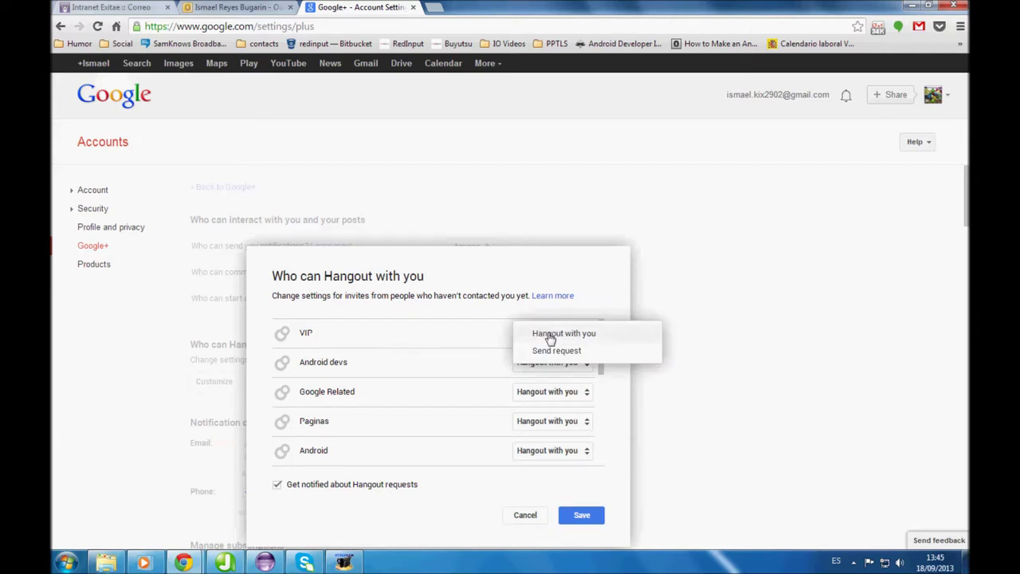
{"action": "left_click", "coordinate": [470, 342]}
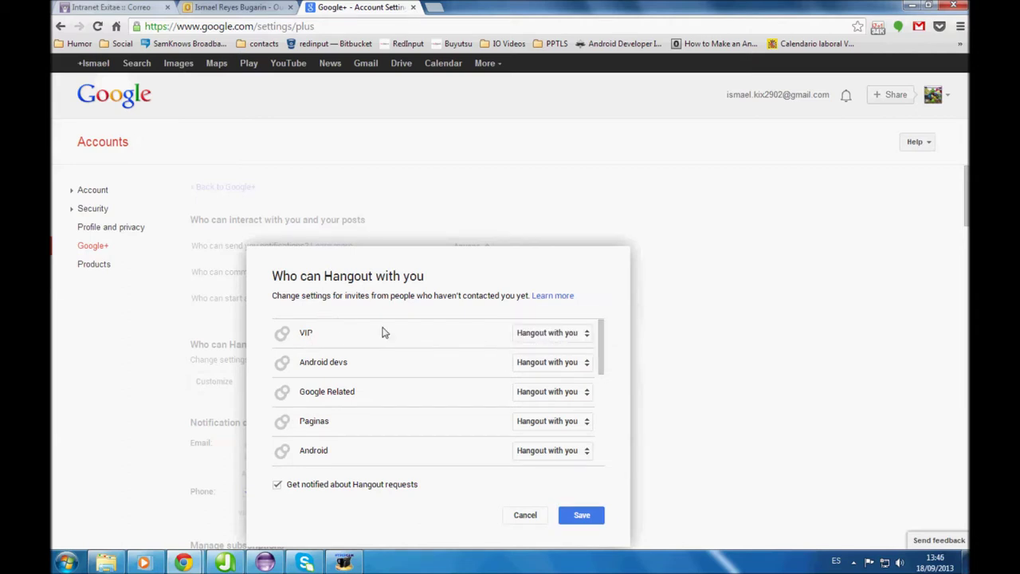
{"action": "left_click", "coordinate": [532, 333]}
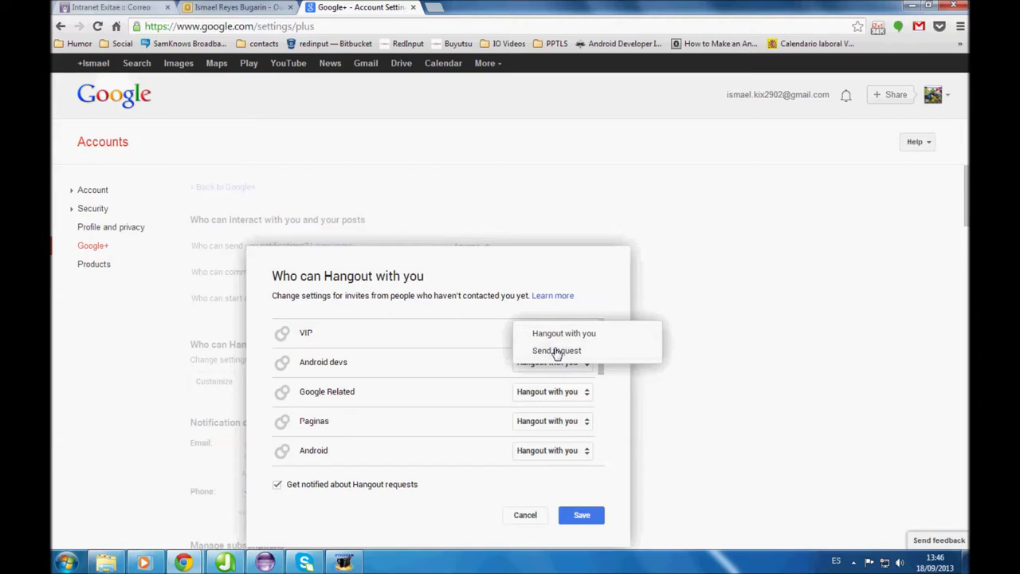
{"action": "left_click", "coordinate": [518, 341]}
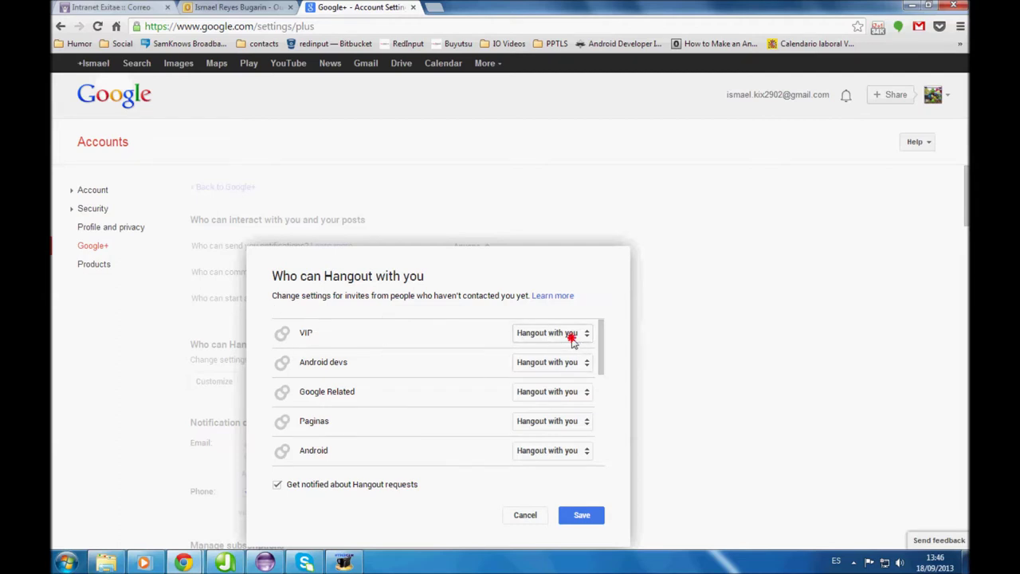
{"action": "left_click", "coordinate": [571, 333]}
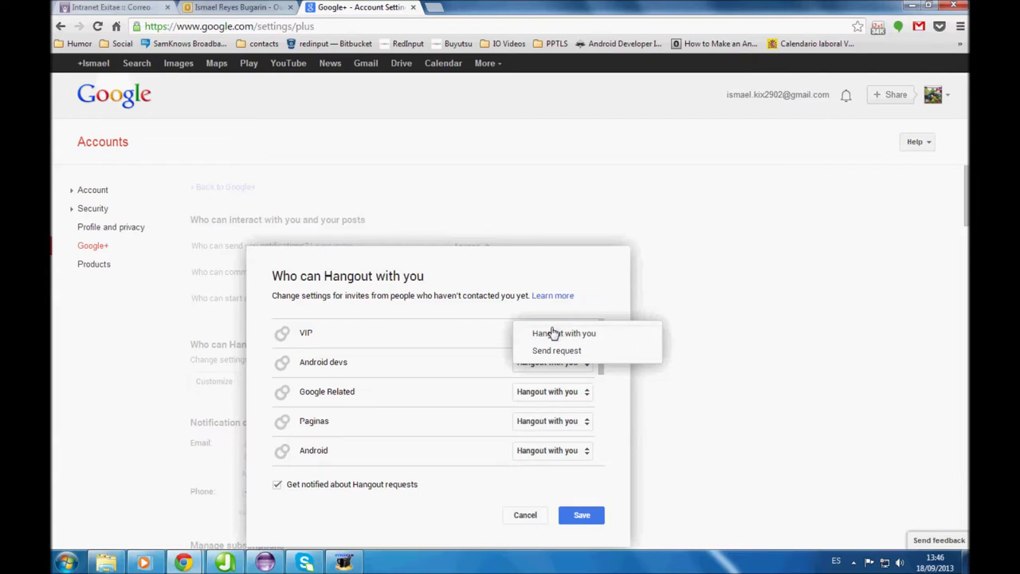
{"action": "left_click", "coordinate": [506, 321]}
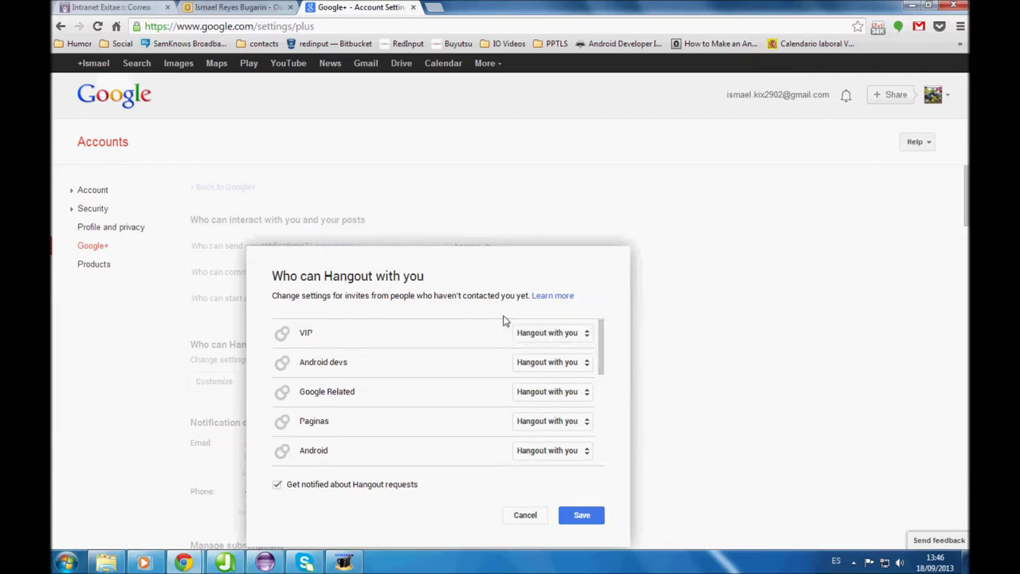
{"action": "left_click", "coordinate": [555, 341]}
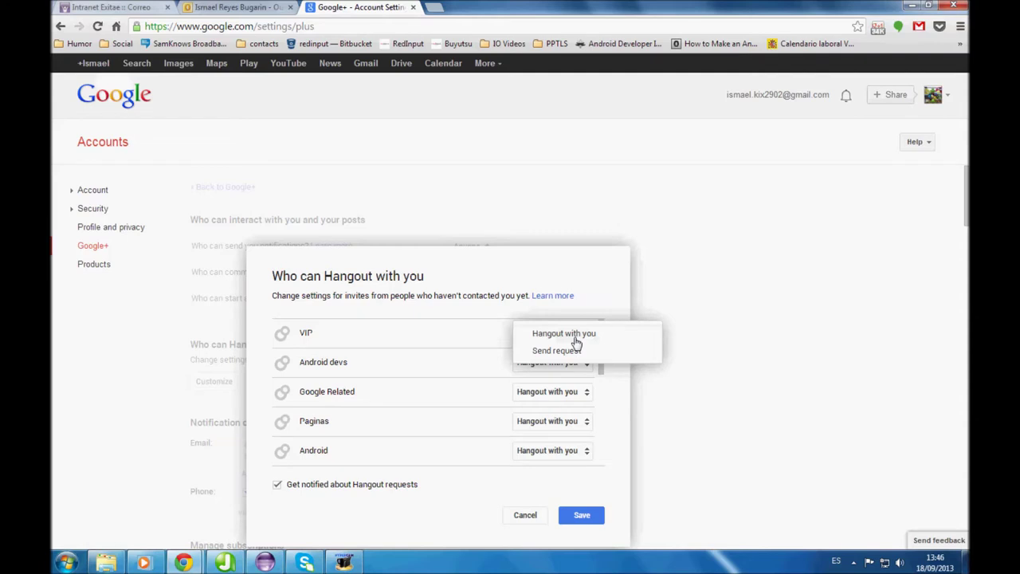
{"action": "left_click", "coordinate": [515, 306]}
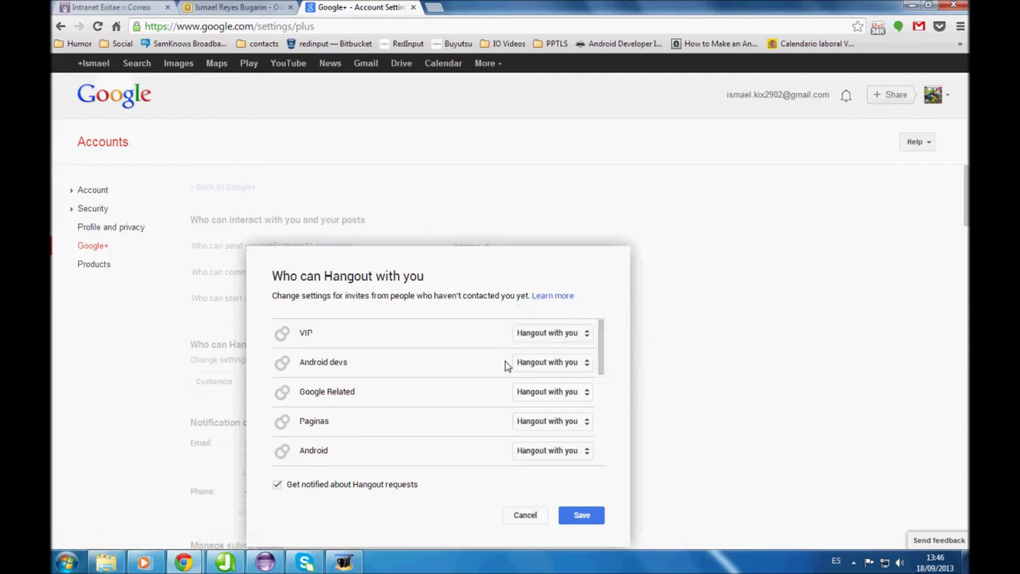
{"action": "scroll", "coordinate": [505, 365], "scroll_direction": "down", "scroll_amount": 5}
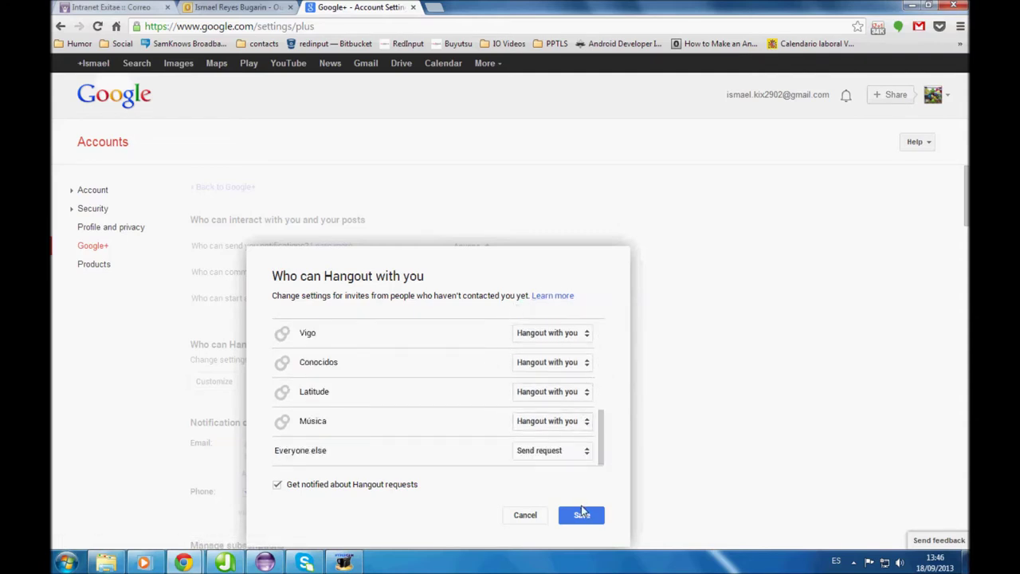
{"action": "left_click", "coordinate": [581, 514]}
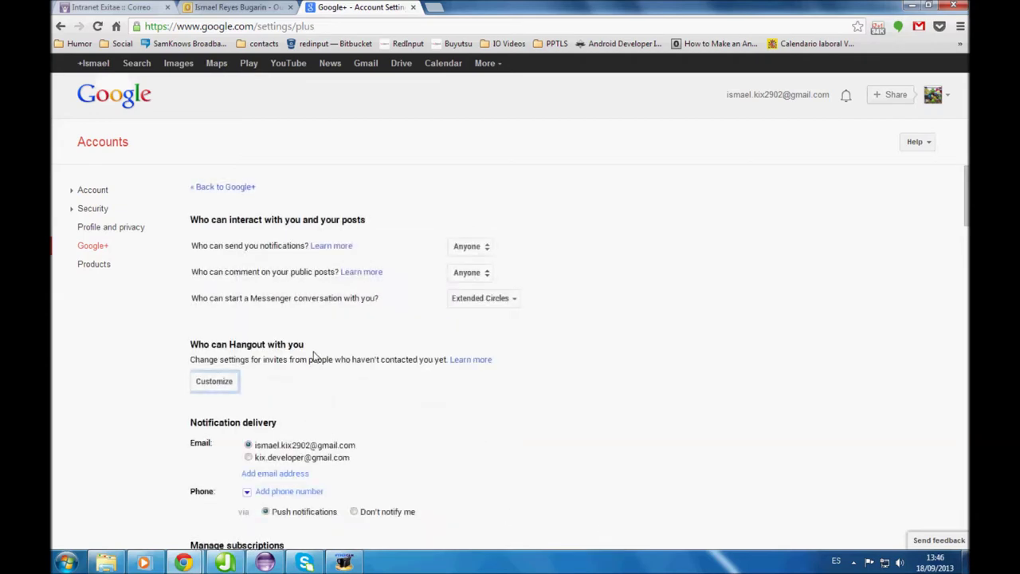
{"action": "scroll", "coordinate": [428, 359], "scroll_direction": "down", "scroll_amount": 4}
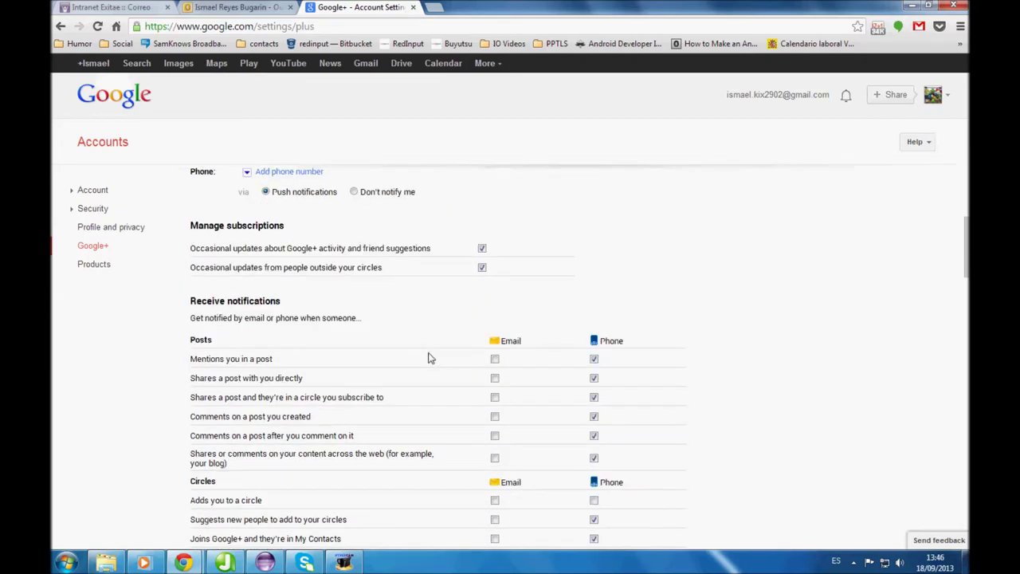
{"action": "scroll", "coordinate": [429, 359], "scroll_direction": "down", "scroll_amount": 1}
{"action": "left_click_drag", "start_coordinate": [273, 236], "coordinate": [190, 236]}
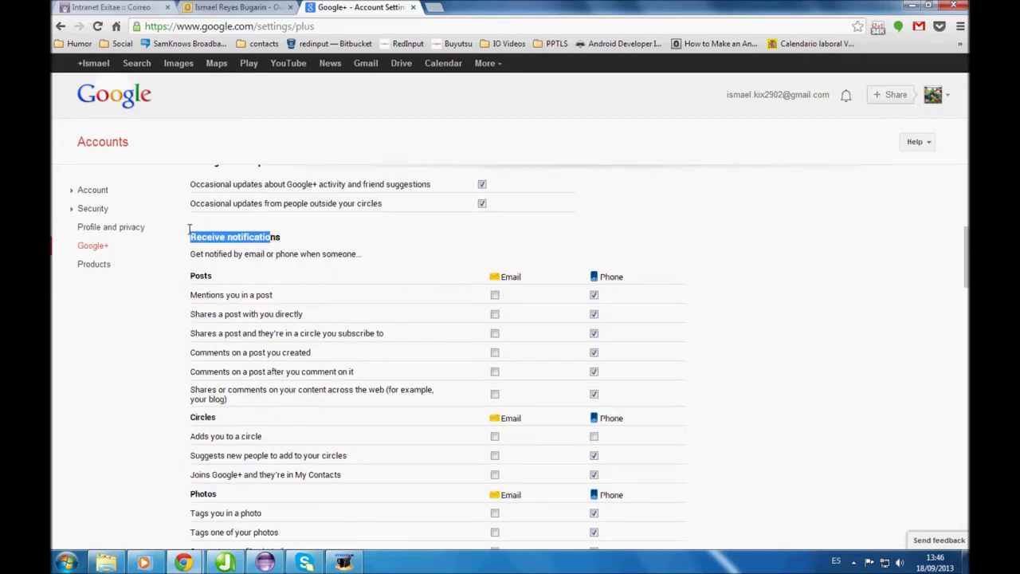
{"action": "left_click_drag", "start_coordinate": [494, 278], "coordinate": [600, 277]}
{"action": "left_click", "coordinate": [528, 285]}
{"action": "left_click", "coordinate": [623, 279]}
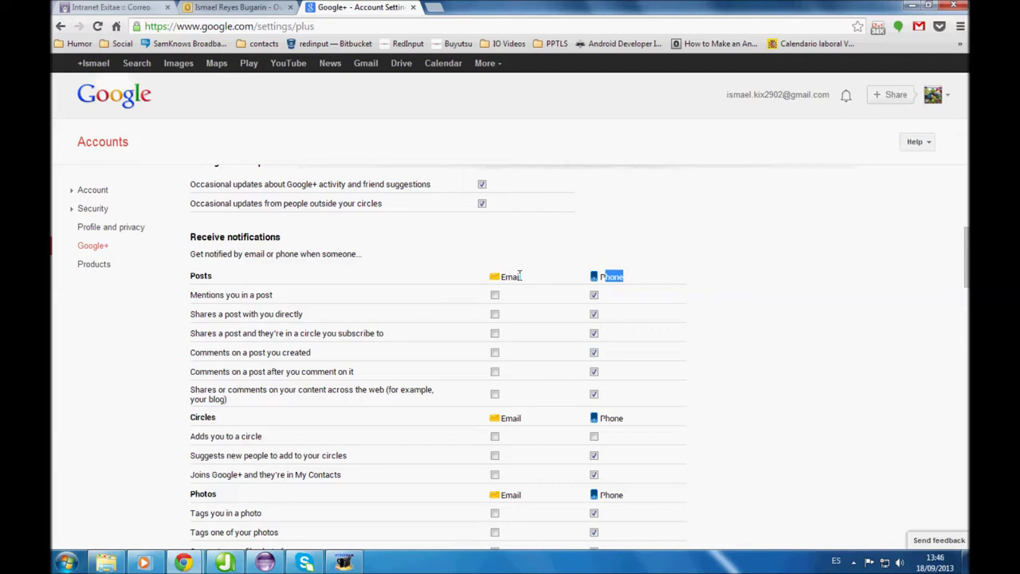
{"action": "double_click", "coordinate": [611, 277]}
{"action": "left_click", "coordinate": [611, 278]}
{"action": "double_click", "coordinate": [509, 277]}
{"action": "left_click", "coordinate": [545, 267]}
{"action": "scroll", "coordinate": [560, 260], "scroll_direction": "down", "scroll_amount": 1}
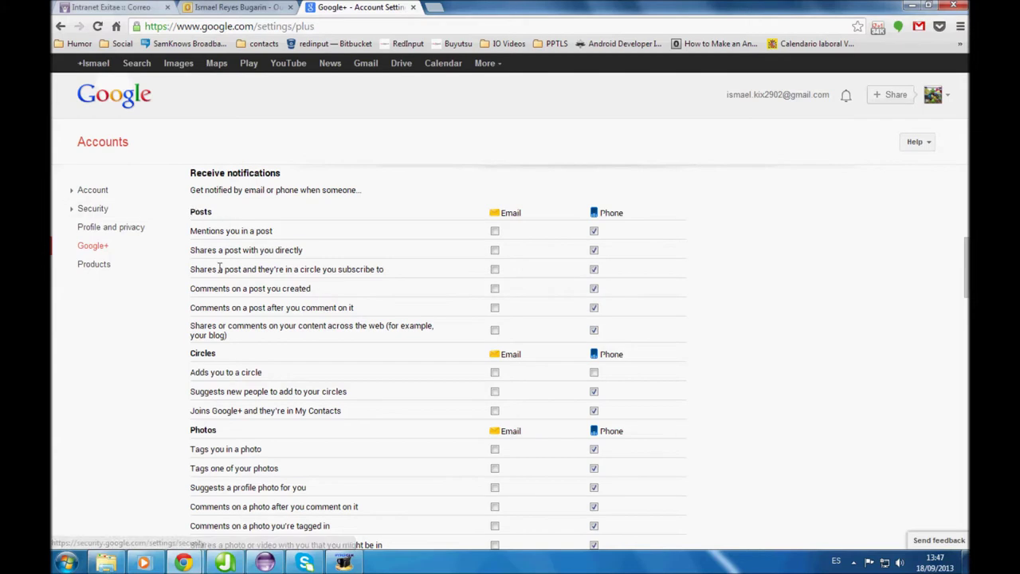
{"action": "scroll", "coordinate": [223, 355], "scroll_direction": "down", "scroll_amount": 2}
{"action": "scroll", "coordinate": [224, 356], "scroll_direction": "down", "scroll_amount": 2}
{"action": "double_click", "coordinate": [199, 345]}
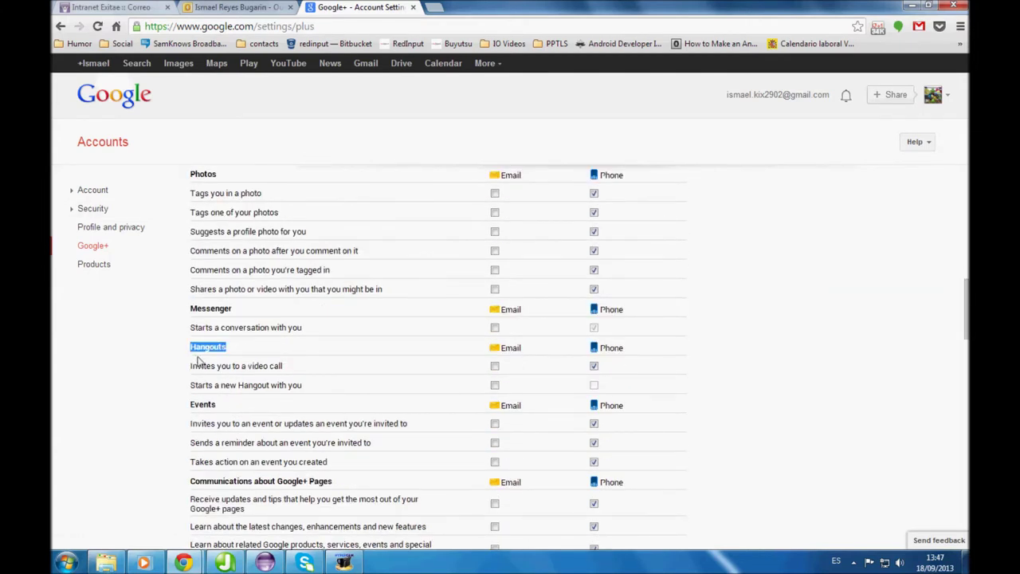
{"action": "left_click", "coordinate": [214, 366]}
{"action": "mouse_move", "coordinate": [283, 365]}
{"action": "left_mouse_down"}
{"action": "mouse_move", "coordinate": [187, 367]}
{"action": "mouse_move", "coordinate": [283, 368]}
{"action": "left_mouse_up"}
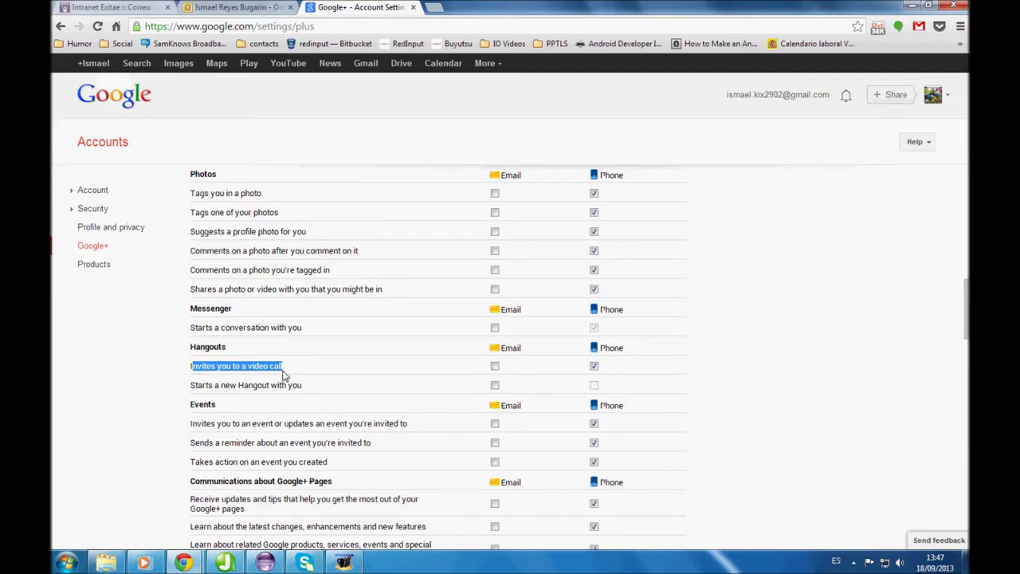
{"action": "left_click_drag", "start_coordinate": [303, 385], "coordinate": [193, 380]}
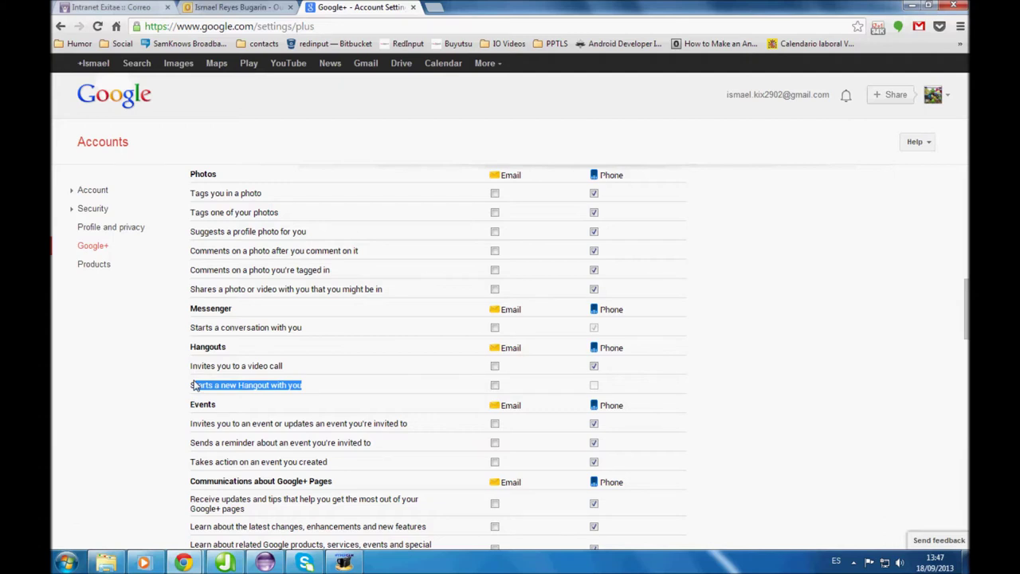
{"action": "left_click_drag", "start_coordinate": [287, 365], "coordinate": [237, 365]}
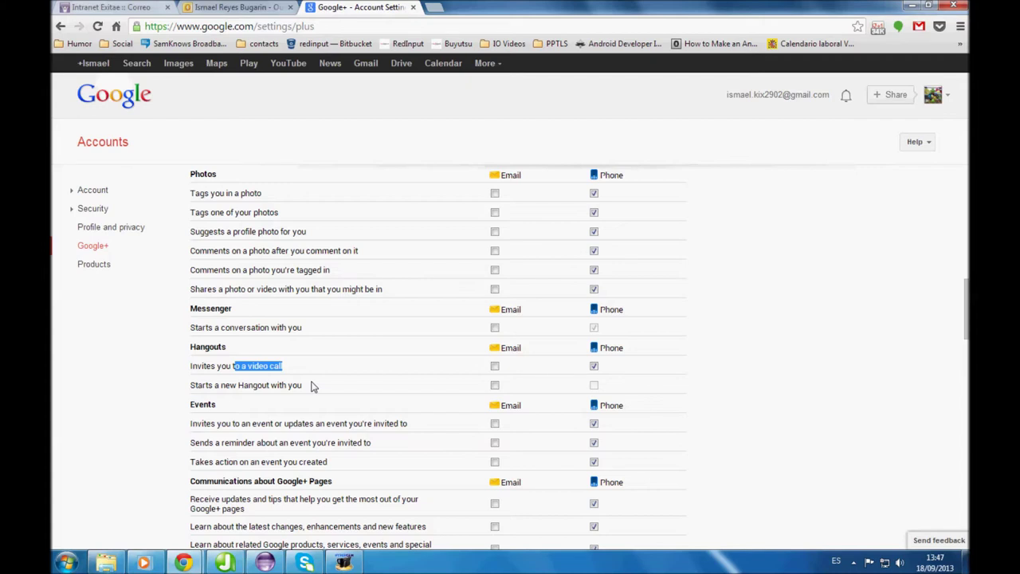
{"action": "left_click", "coordinate": [302, 385]}
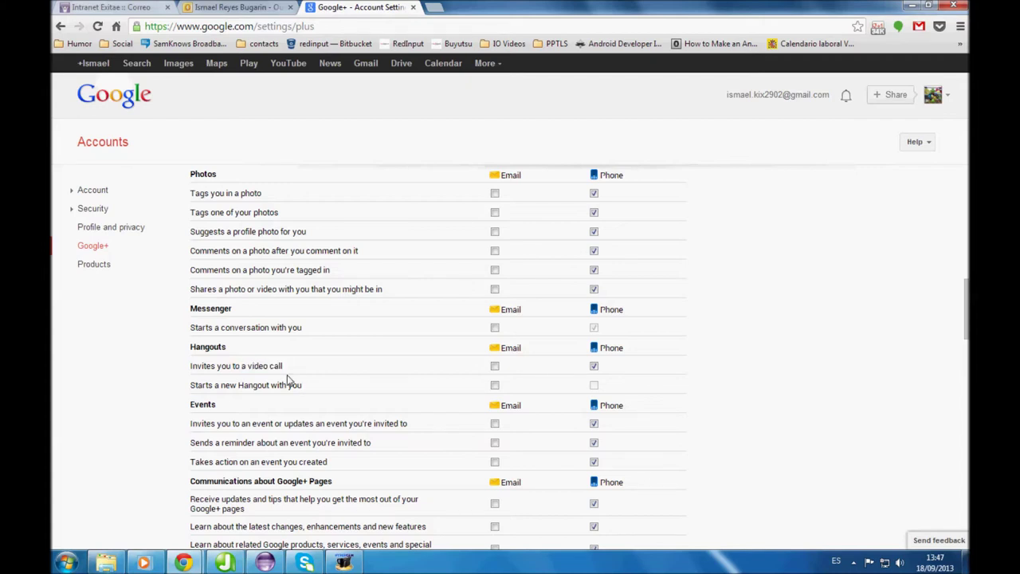
{"action": "left_click_drag", "start_coordinate": [286, 369], "coordinate": [193, 369]}
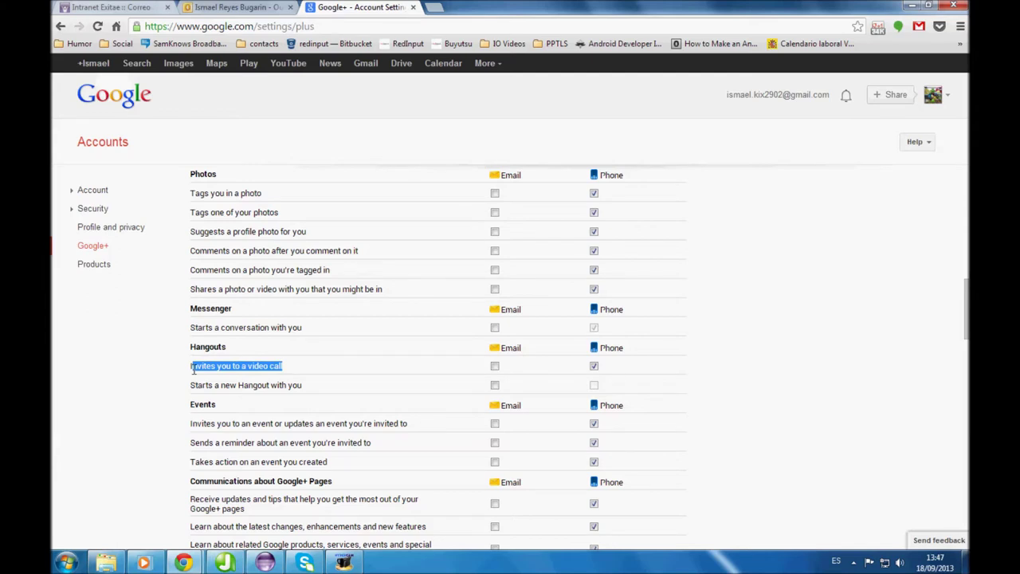
{"action": "left_click", "coordinate": [605, 373]}
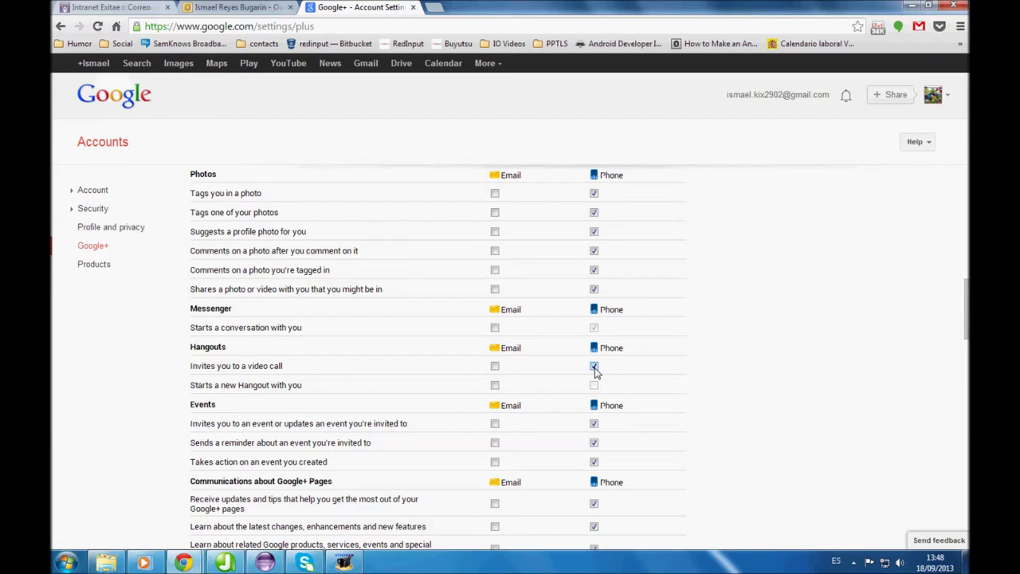
{"action": "left_click", "coordinate": [593, 367]}
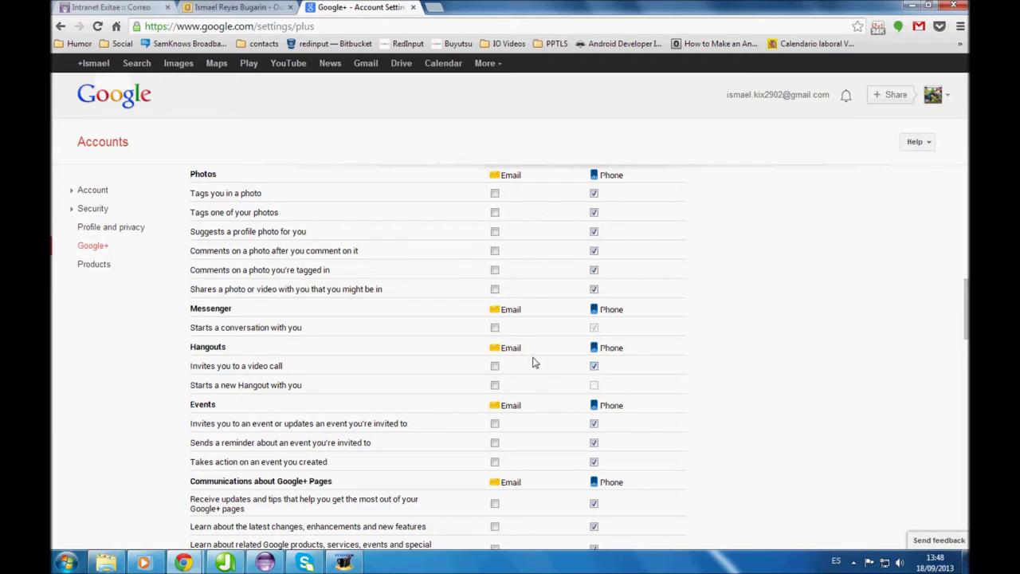
{"action": "left_click", "coordinate": [594, 366]}
Close the bell notifications panel and open Gmail from the Google bar in a background tab
{"action": "left_click", "coordinate": [845, 101]}
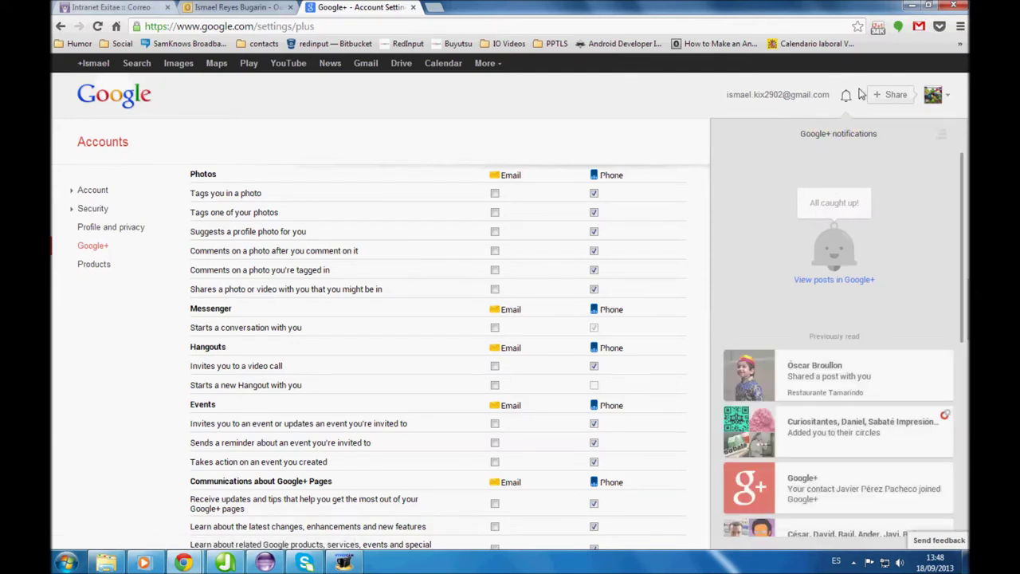
{"action": "left_click", "coordinate": [841, 94]}
{"action": "left_click", "coordinate": [848, 94]}
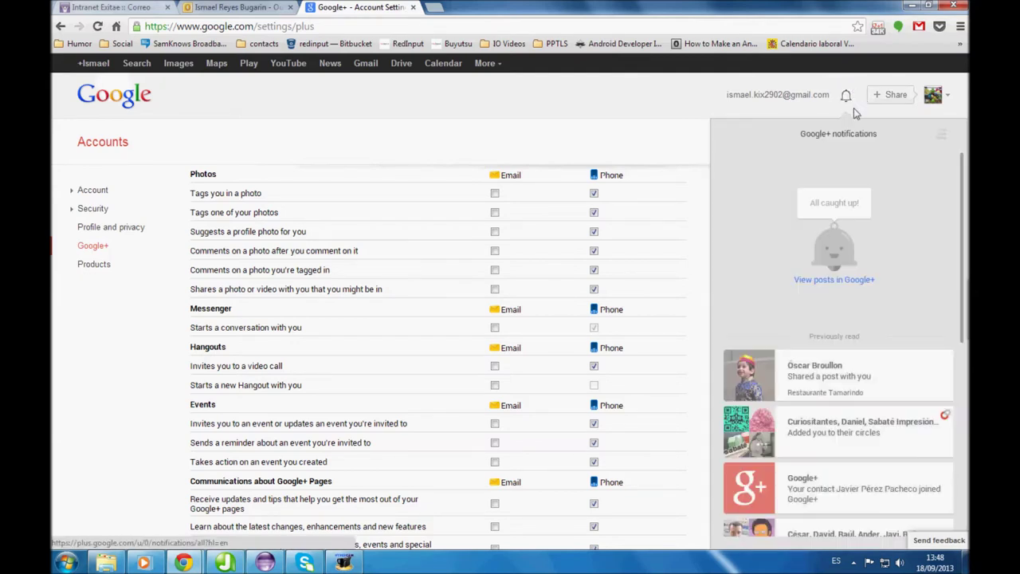
{"action": "left_click", "coordinate": [854, 90]}
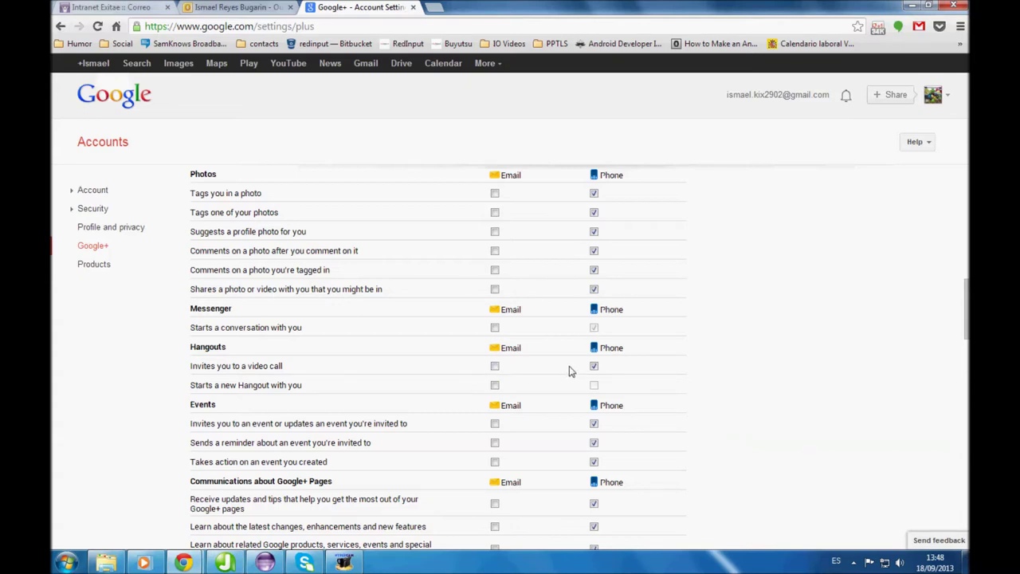
{"action": "middle_click", "coordinate": [367, 67]}
In the Gmail tab, browse the Social, Promotions, Updates and Forums categories, ending on Social
{"action": "left_click", "coordinate": [486, 7]}
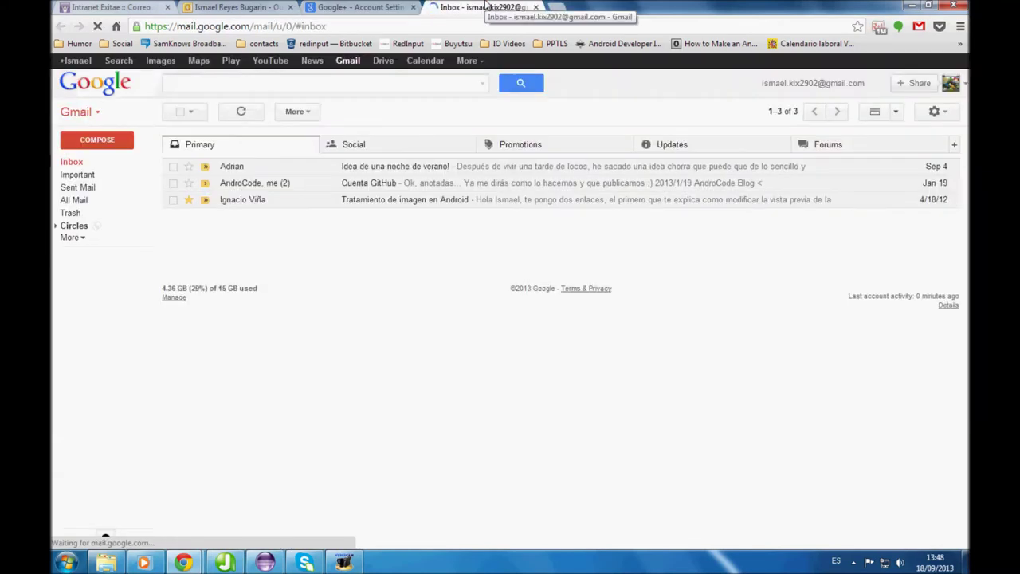
{"action": "left_click", "coordinate": [430, 145]}
{"action": "left_click", "coordinate": [569, 151]}
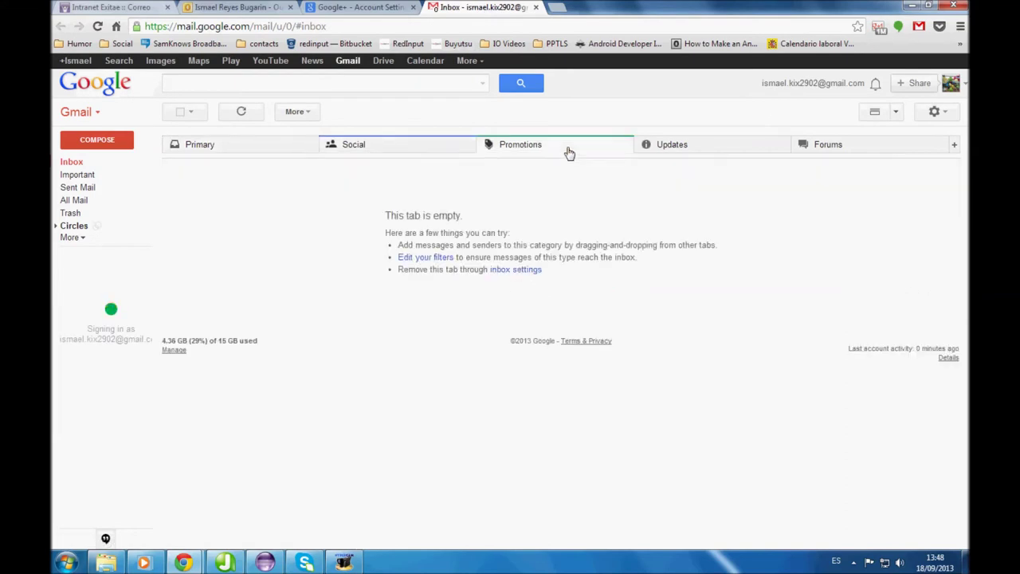
{"action": "left_click", "coordinate": [669, 144]}
{"action": "left_click", "coordinate": [829, 150]}
{"action": "left_click", "coordinate": [733, 148]}
{"action": "left_click", "coordinate": [597, 151]}
{"action": "left_click", "coordinate": [434, 150]}
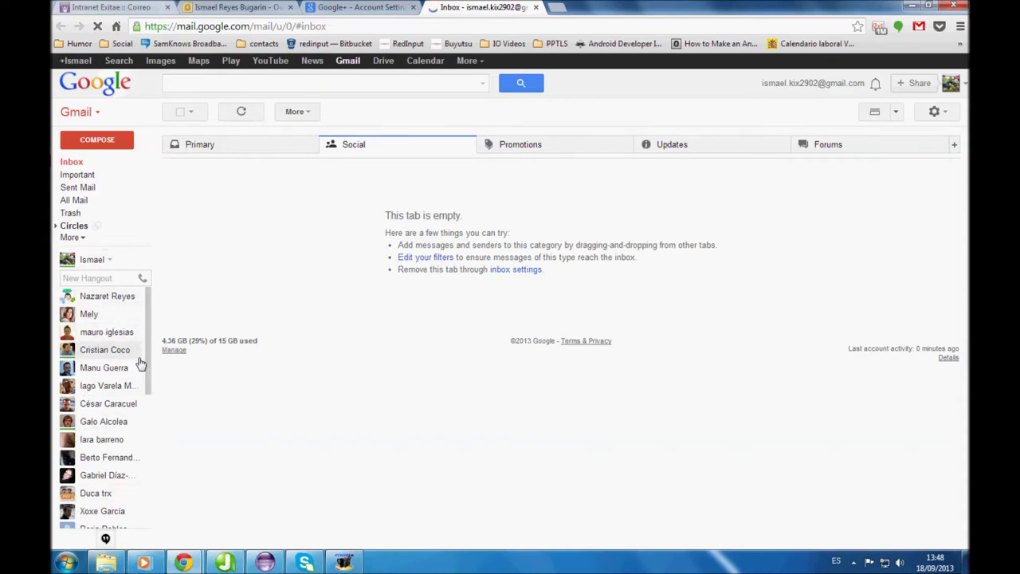
{"action": "scroll", "coordinate": [118, 306], "scroll_direction": "down", "scroll_amount": 3}
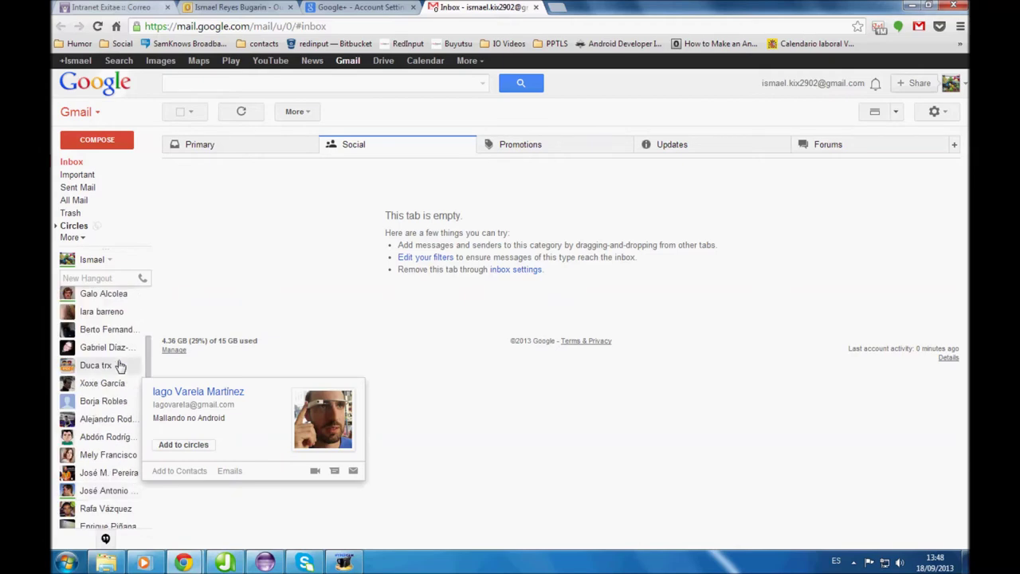
{"action": "scroll", "coordinate": [116, 303], "scroll_direction": "up", "scroll_amount": 3}
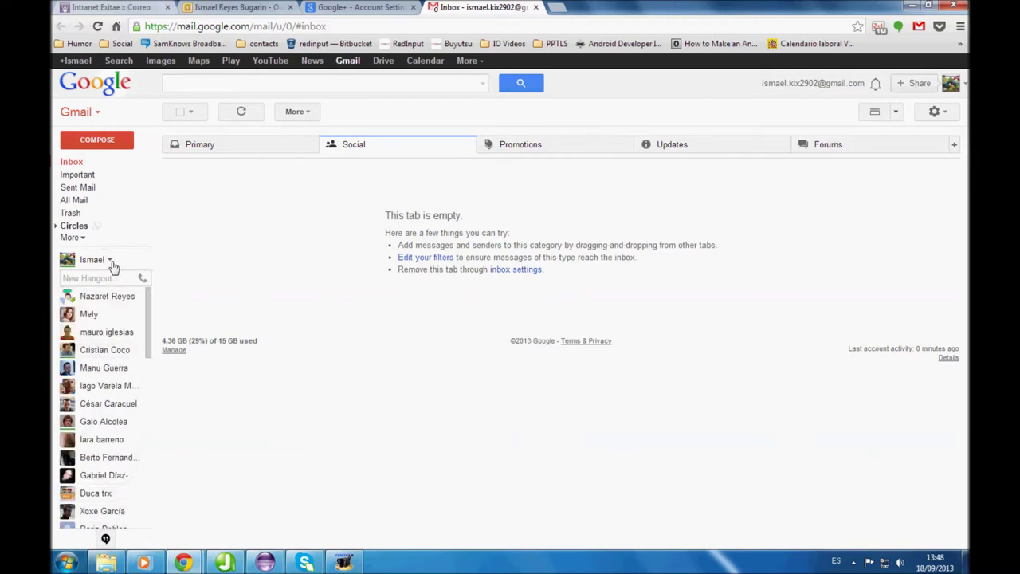
From the Hangouts status menu by your name, choose Customize new requests
{"action": "left_click", "coordinate": [111, 261]}
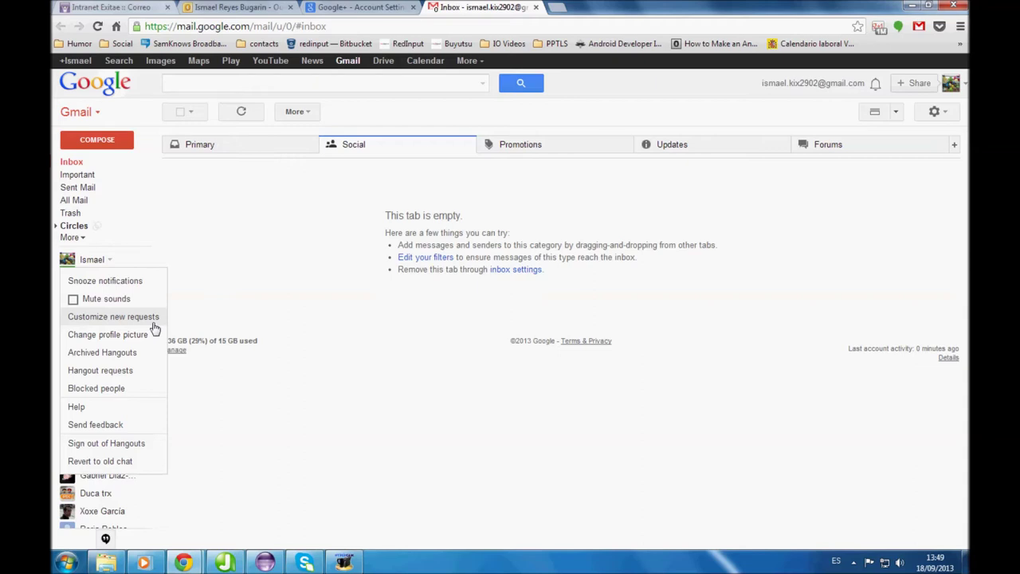
{"action": "left_click", "coordinate": [152, 322]}
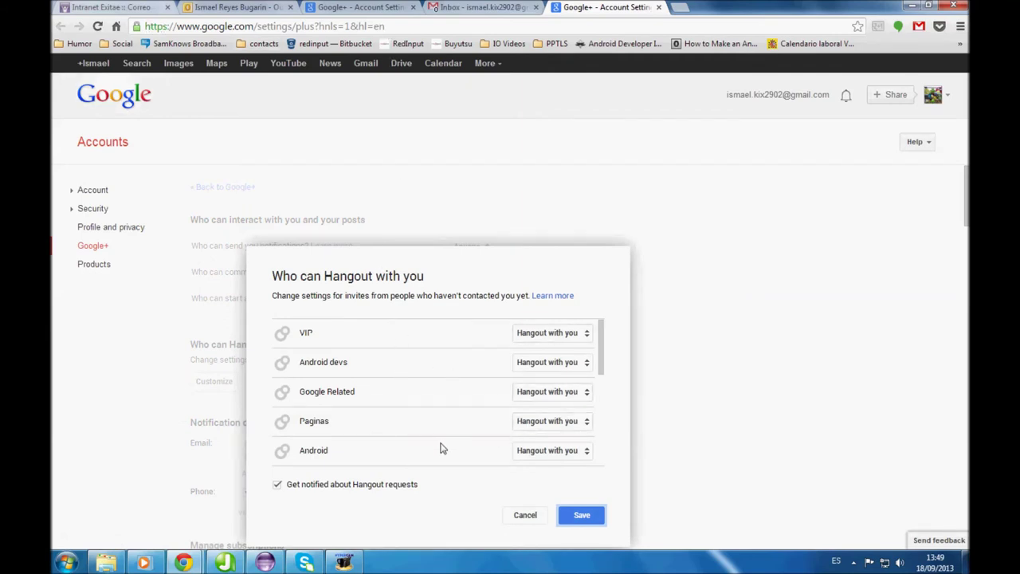
Cancel the Who can Hangout with you dialog and scroll through the notification settings
{"action": "left_click", "coordinate": [524, 517]}
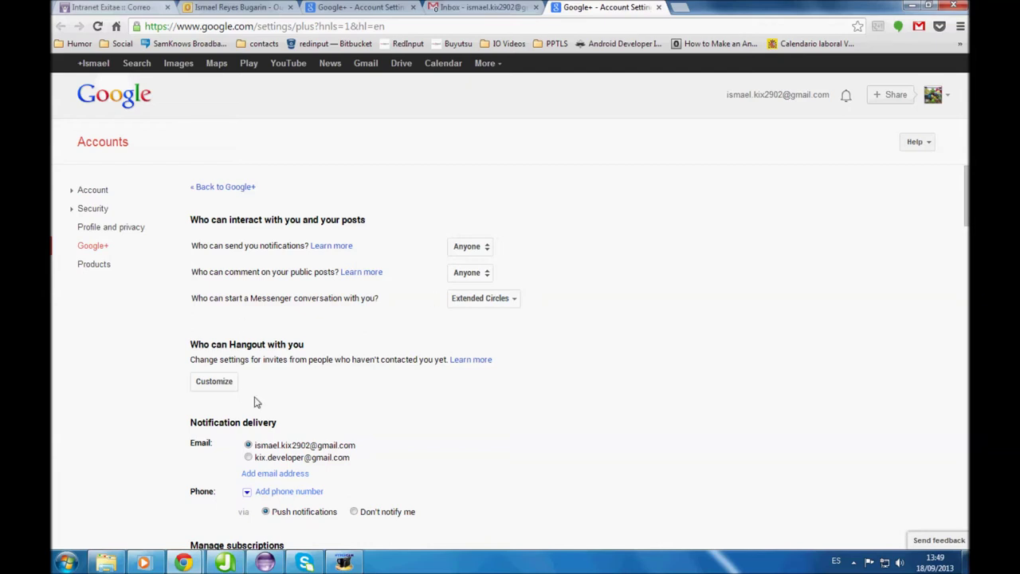
{"action": "scroll", "coordinate": [307, 453], "scroll_direction": "down", "scroll_amount": 10}
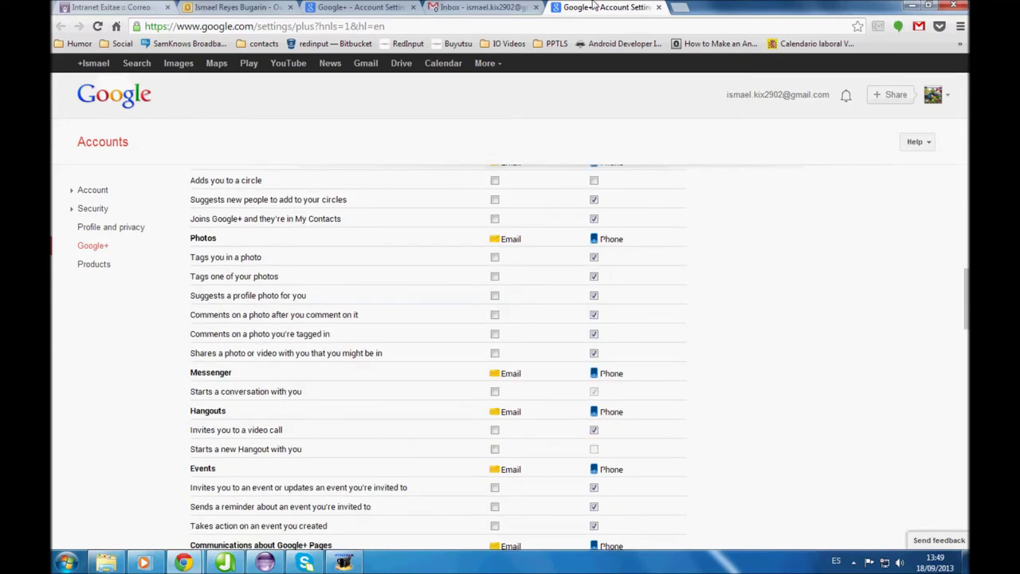
Close the extra settings tab, bring the Exitae Informática window forward and open Hangouts en directo
{"action": "left_click", "coordinate": [658, 9]}
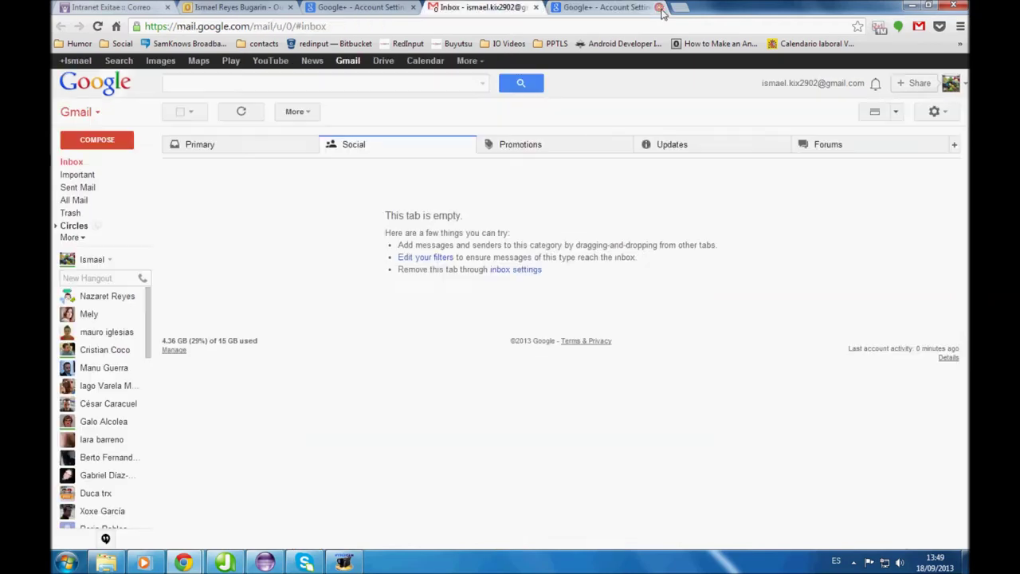
{"action": "mouse_move", "coordinate": [191, 564]}
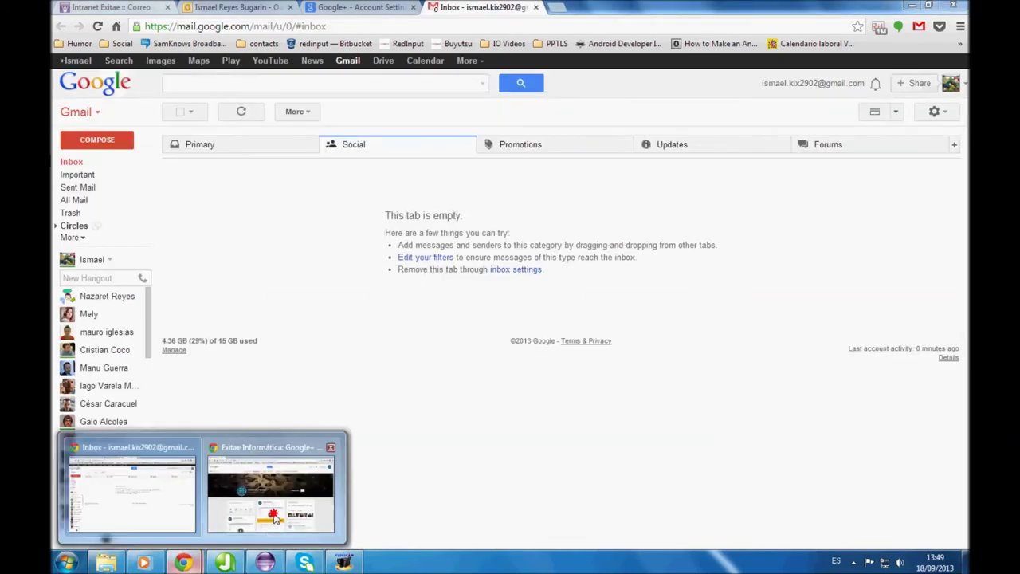
{"action": "left_click", "coordinate": [275, 518]}
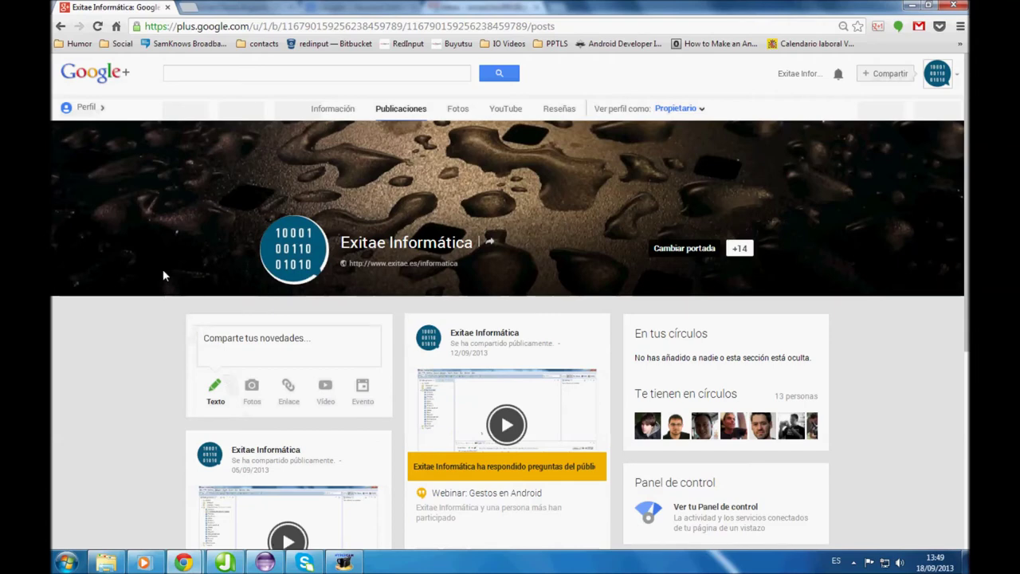
{"action": "mouse_move", "coordinate": [91, 118]}
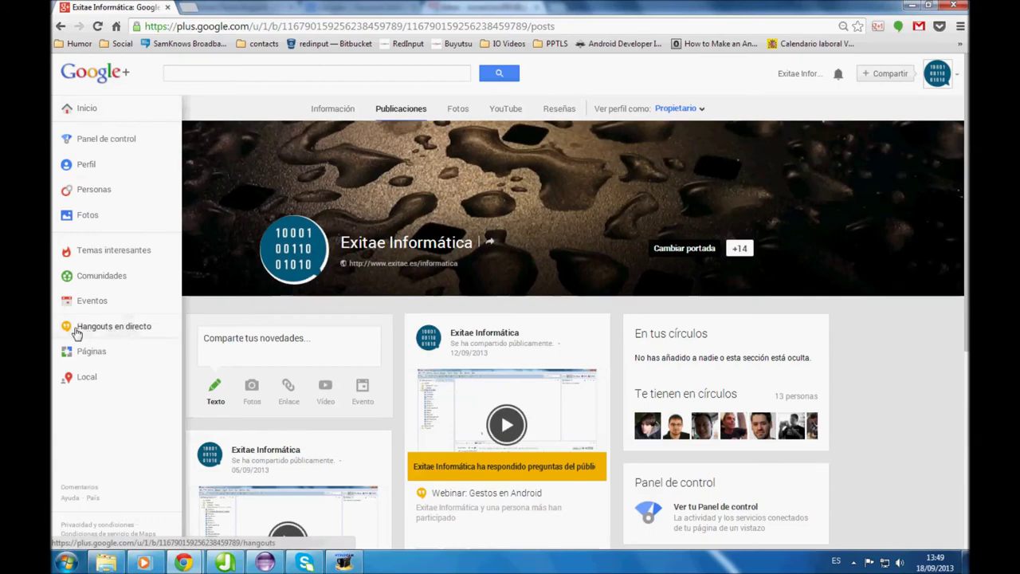
{"action": "left_click", "coordinate": [134, 336]}
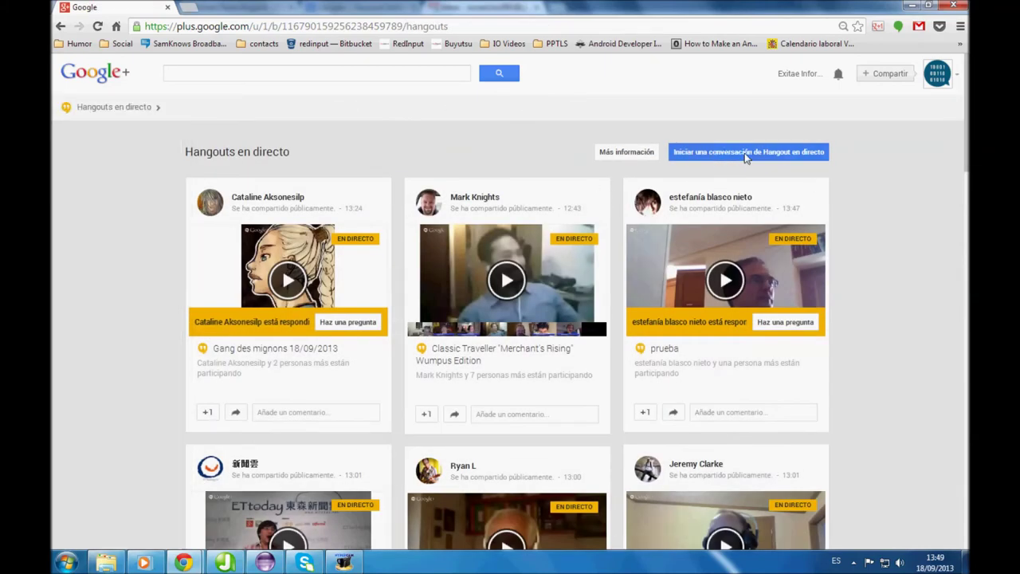
Start a new Hangout en directo, close the Logitech webcam controller, and select the name field
{"action": "left_click", "coordinate": [746, 155]}
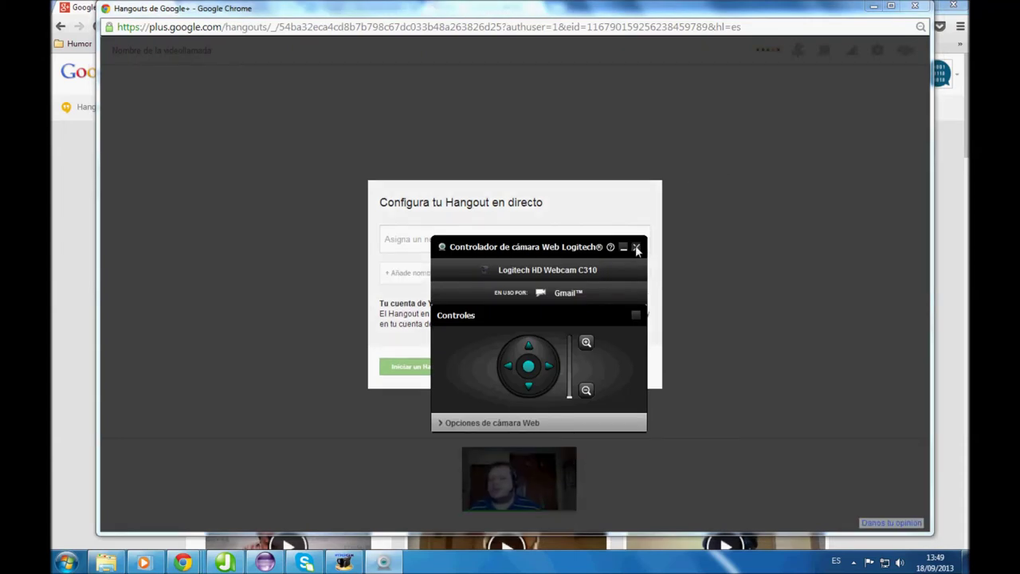
{"action": "left_click_drag", "start_coordinate": [553, 252], "coordinate": [524, 260]}
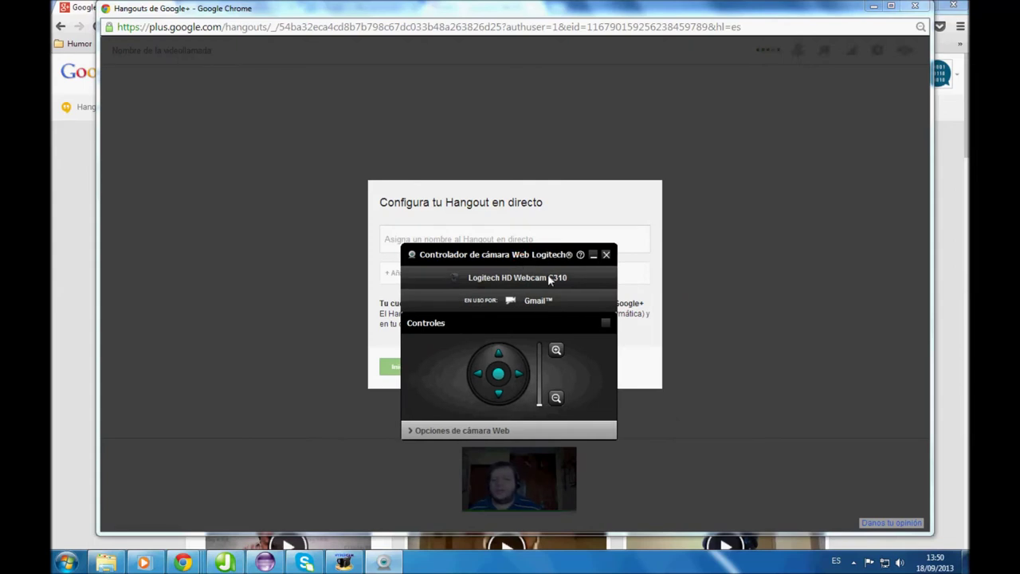
{"action": "left_click", "coordinate": [605, 255]}
{"action": "left_click", "coordinate": [516, 238]}
Title the Hangout 'Webinar: Tema a tratar', invite one contact, launch it and turn the camera off
{"action": "type", "text": "W"}
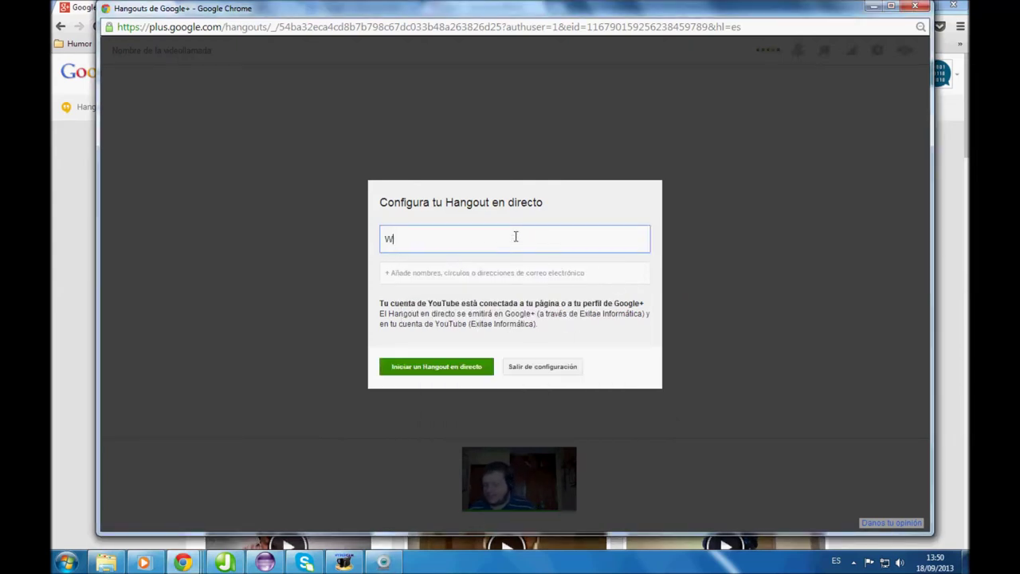
{"action": "type", "text": "ebinar "}
{"action": "type", "text": " Tema a tratar"}
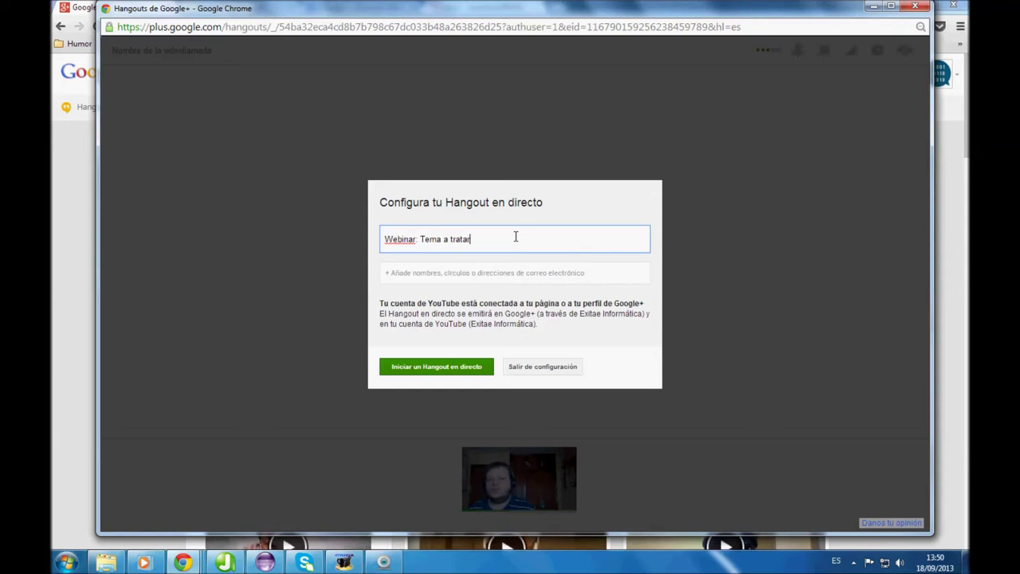
{"action": "left_click", "coordinate": [432, 273]}
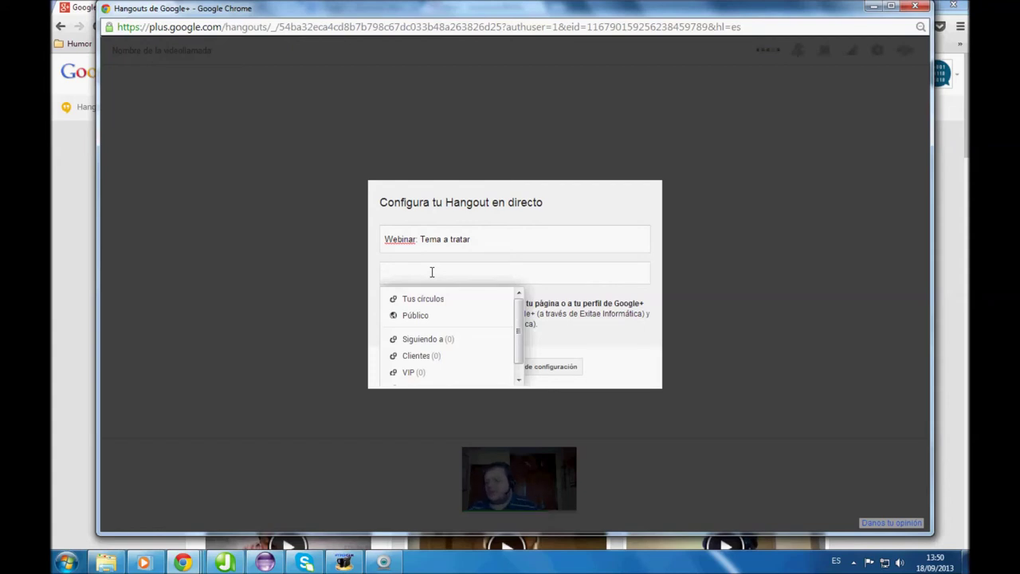
{"action": "key", "text": "Escape"}
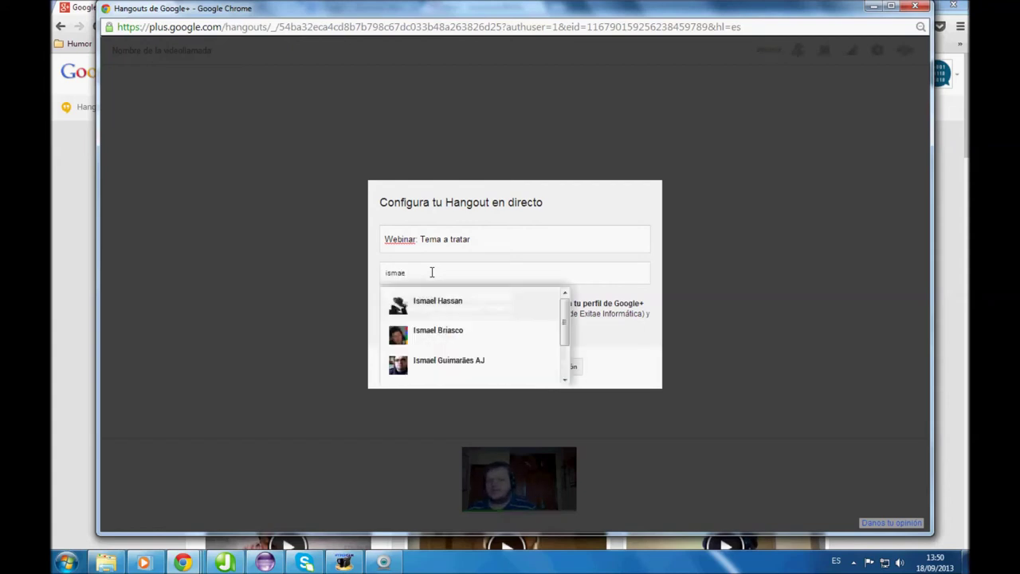
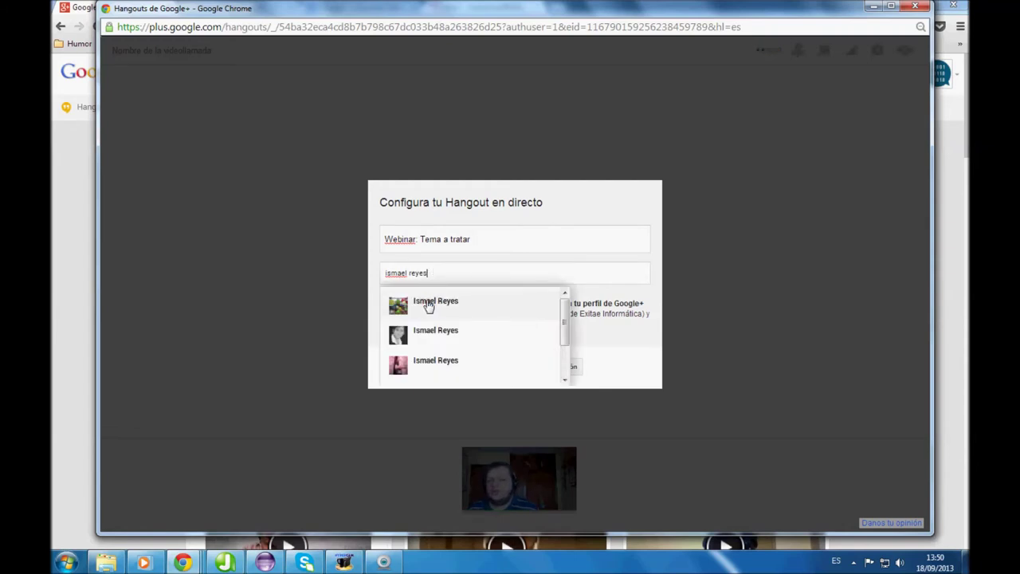
{"action": "left_click", "coordinate": [427, 303]}
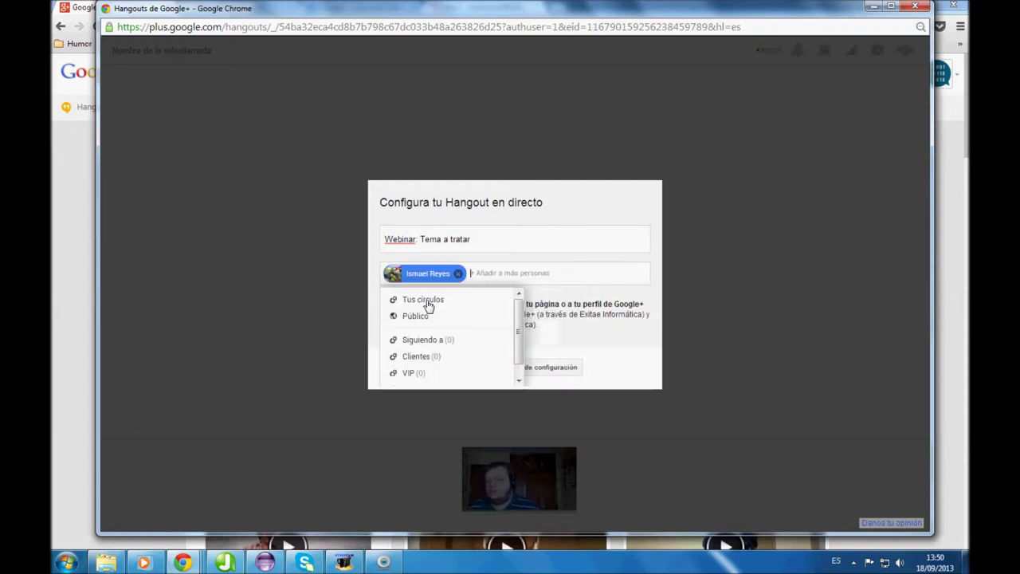
{"action": "left_click", "coordinate": [467, 290]}
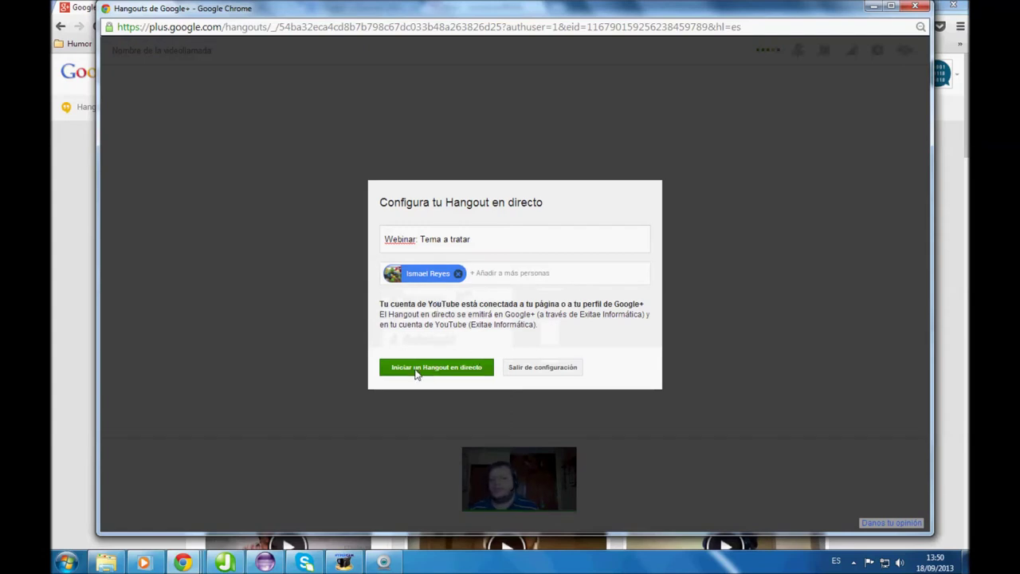
{"action": "left_click", "coordinate": [415, 370]}
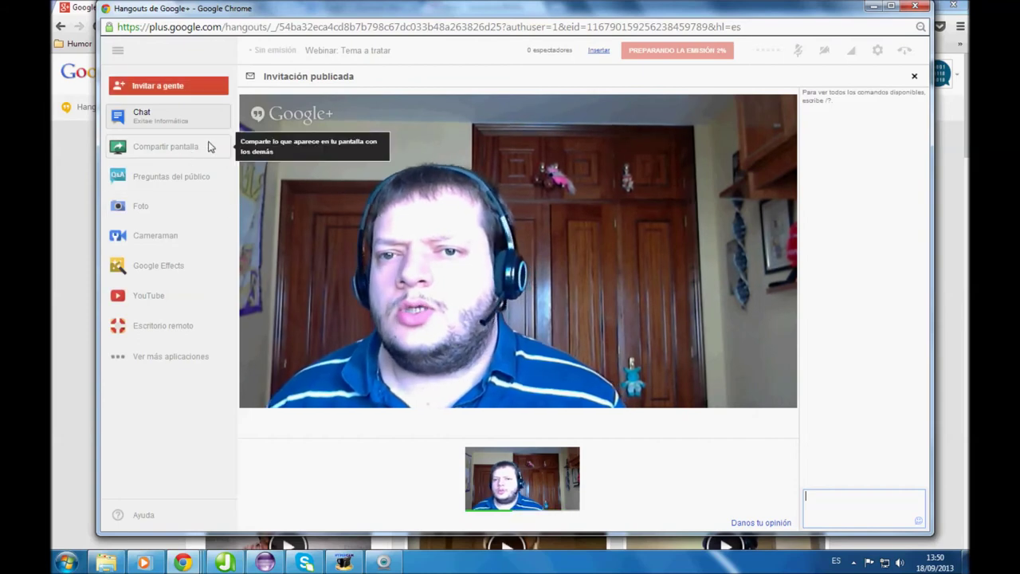
{"action": "left_click", "coordinate": [824, 50]}
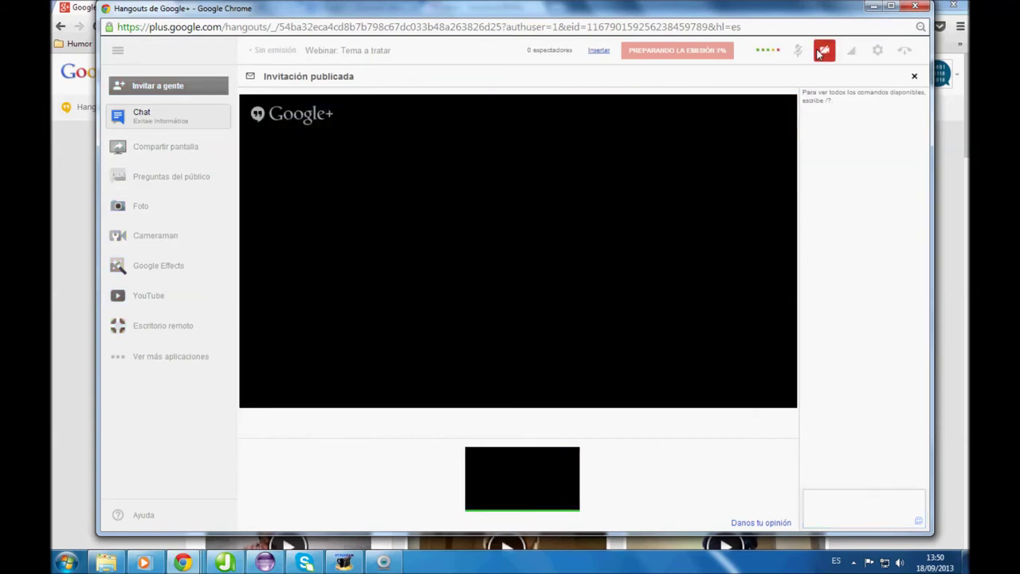